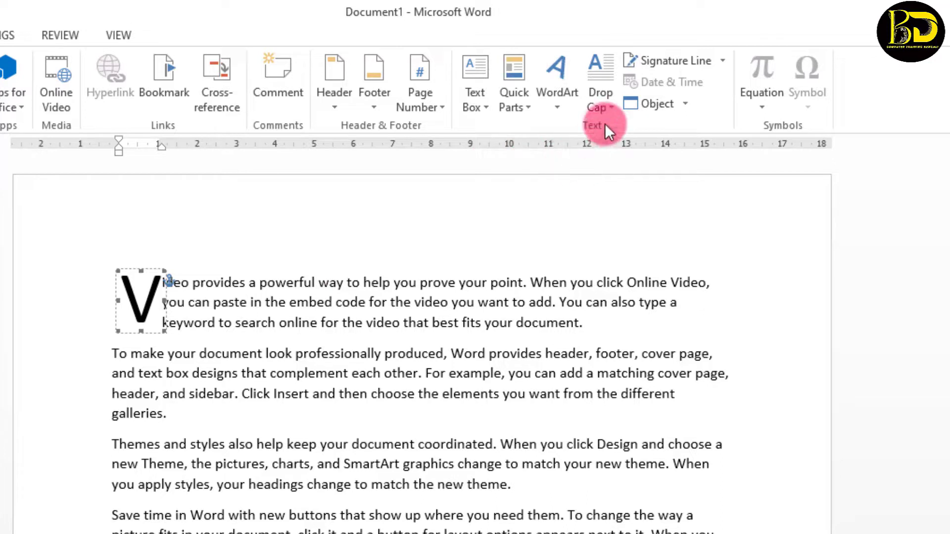
# Set Drop Cap to None so the first paragraph starts with a normal-sized 'Video'
pyautogui.click(606, 103)
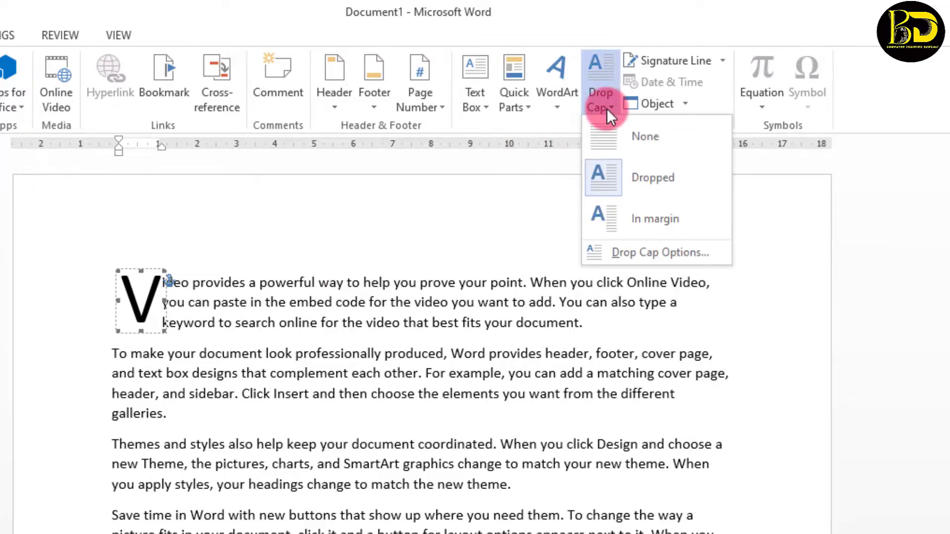
pyautogui.click(615, 133)
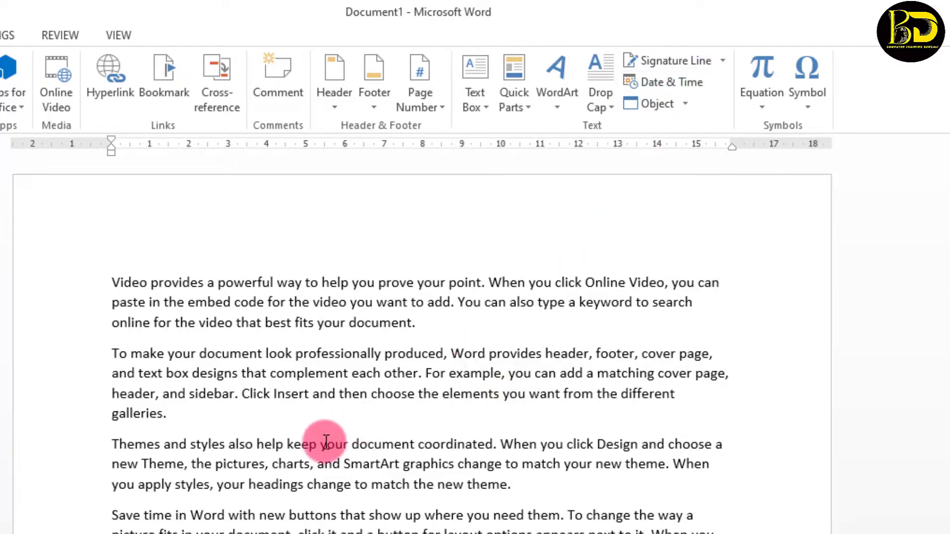
# Insert an Office signature line in the second paragraph with the signer's name and title 'MANAGER OF SBI'
pyautogui.scroll(-1, 324, 442)
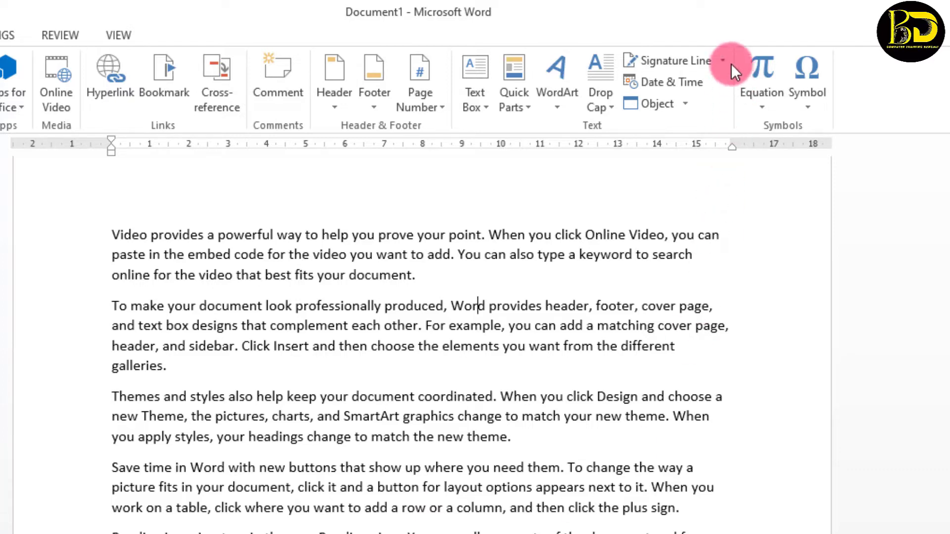
pyautogui.click(716, 63)
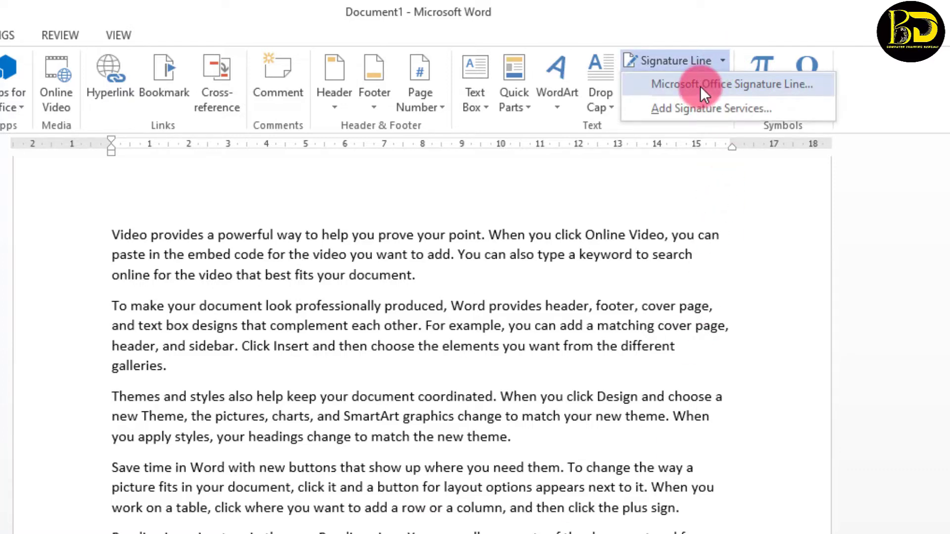
pyautogui.click(699, 85)
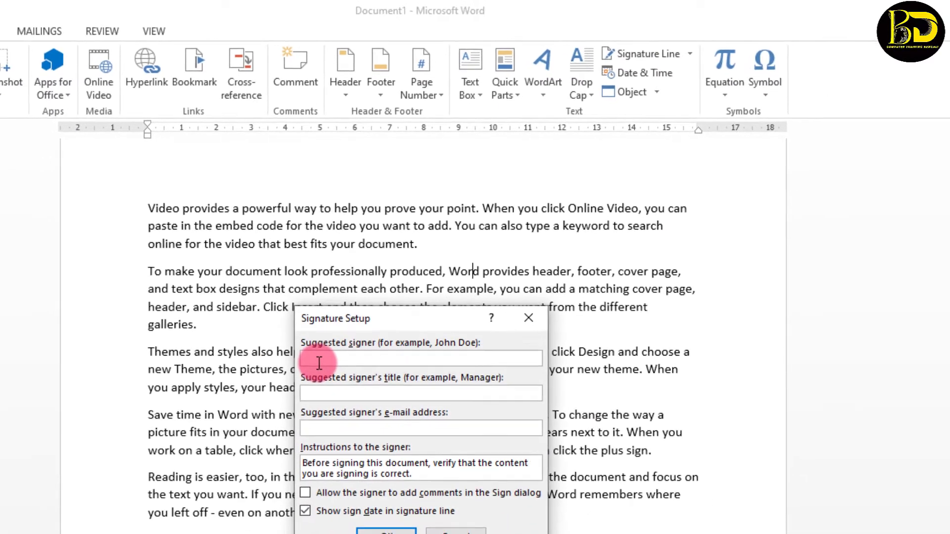
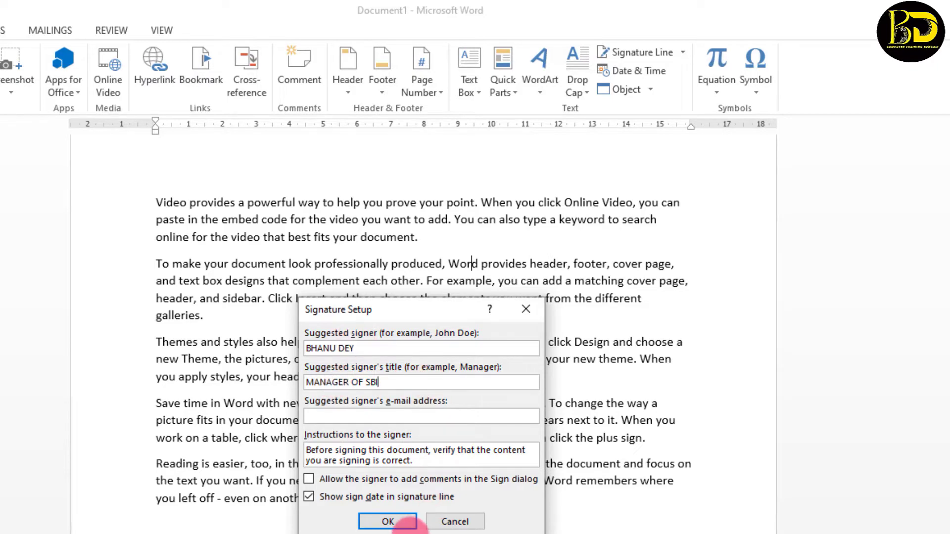
pyautogui.click(391, 521)
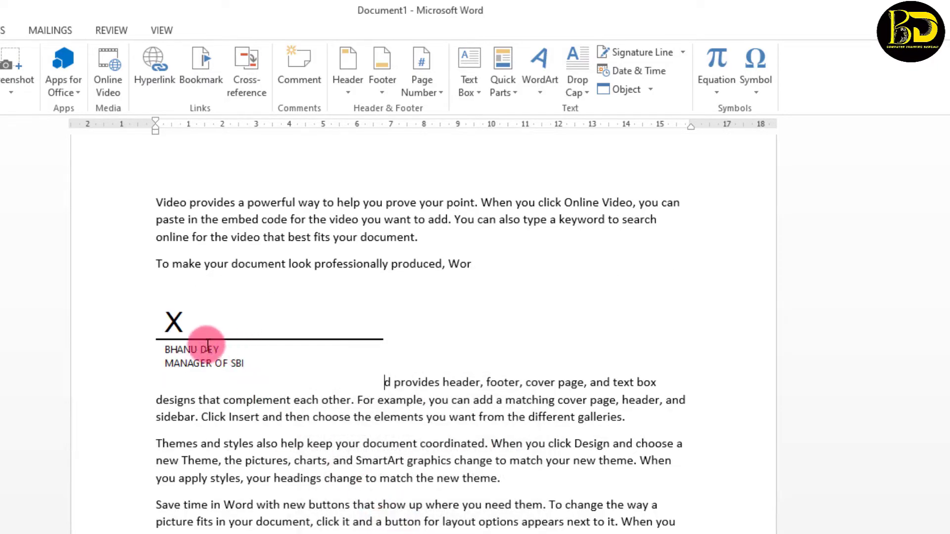
# Float the signature line at Middle Right, nudge it slightly higher, and click back into the text
pyautogui.click(191, 340)
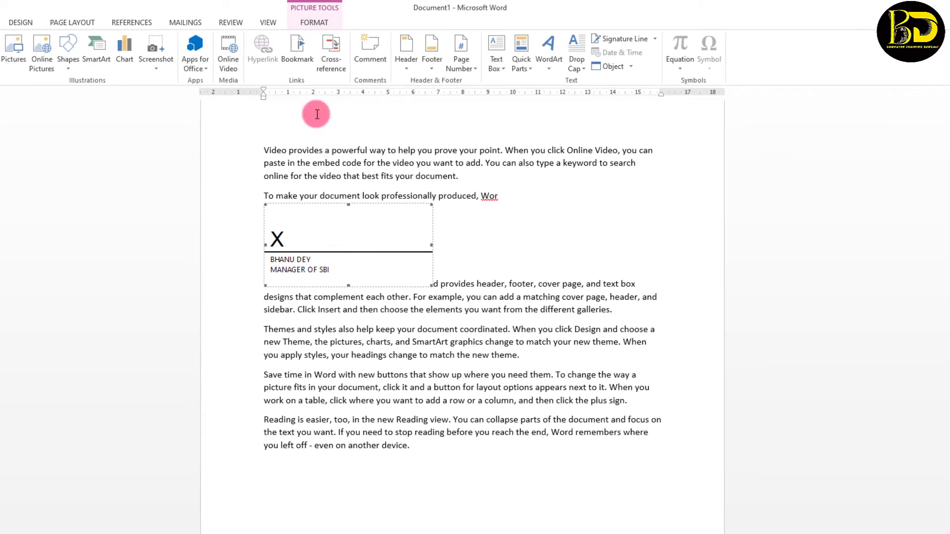
pyautogui.click(315, 24)
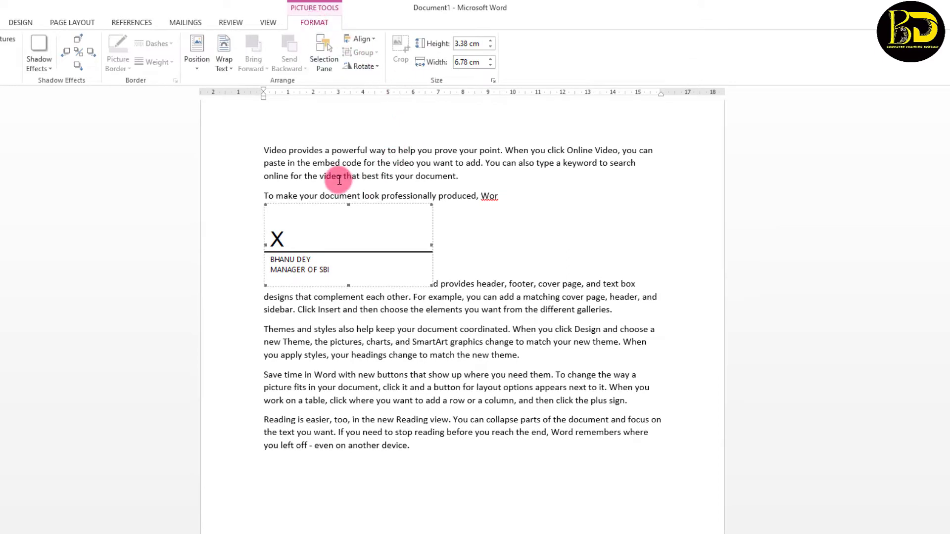
pyautogui.click(196, 70)
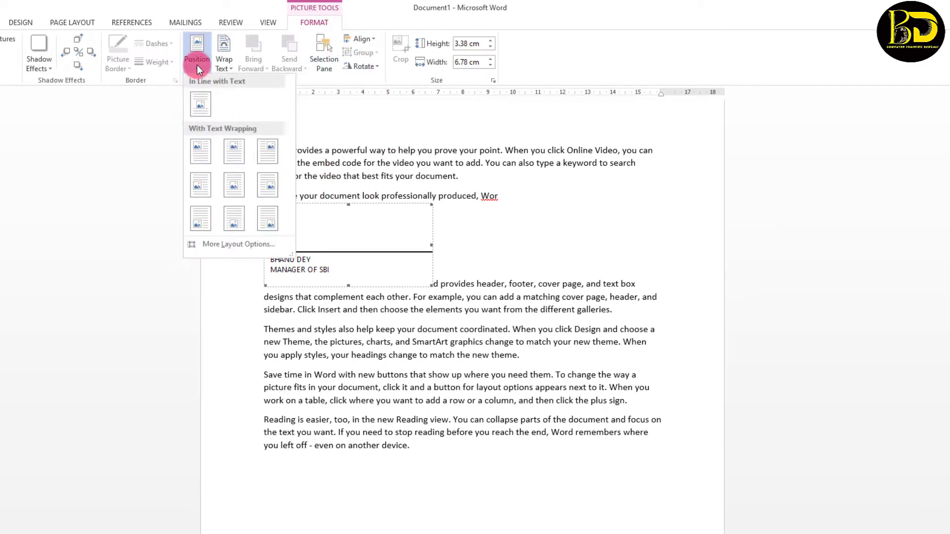
pyautogui.click(273, 188)
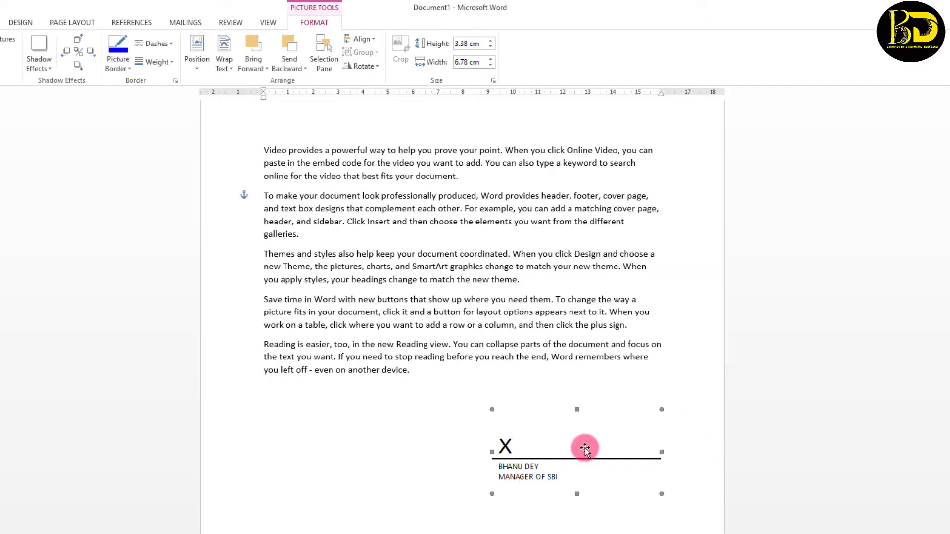
pyautogui.moveTo(585, 449)
pyautogui.mouseDown()
pyautogui.moveTo(588, 416)
pyautogui.moveTo(581, 444)
pyautogui.mouseUp()
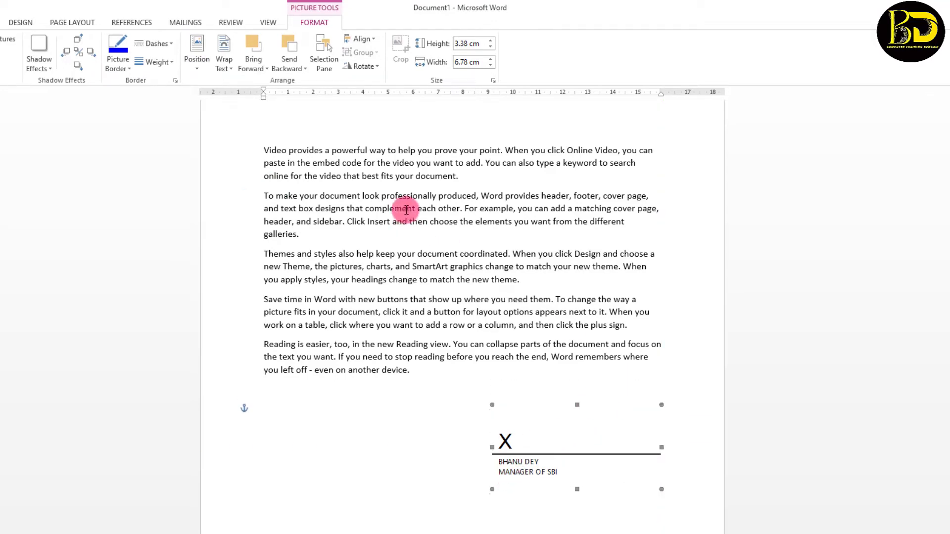
pyautogui.click(0, 23)
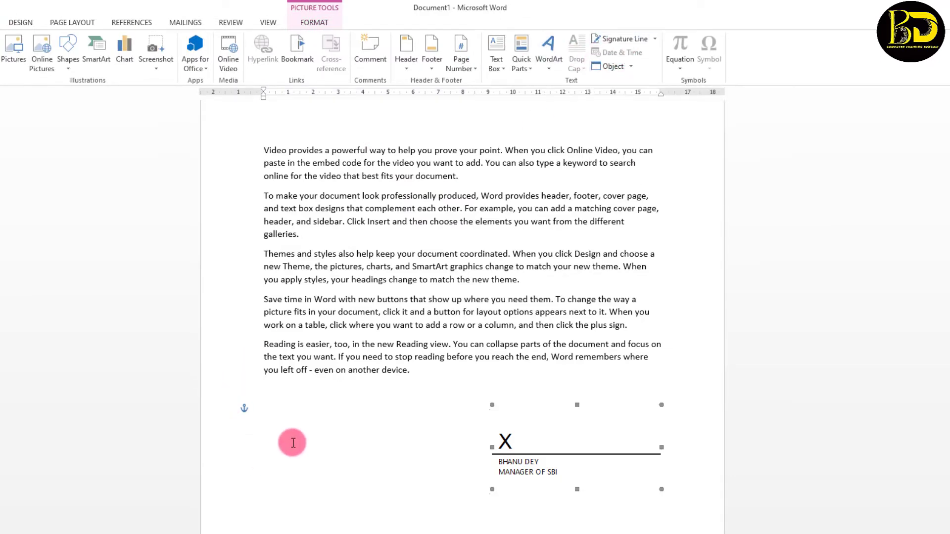
pyautogui.click(337, 422)
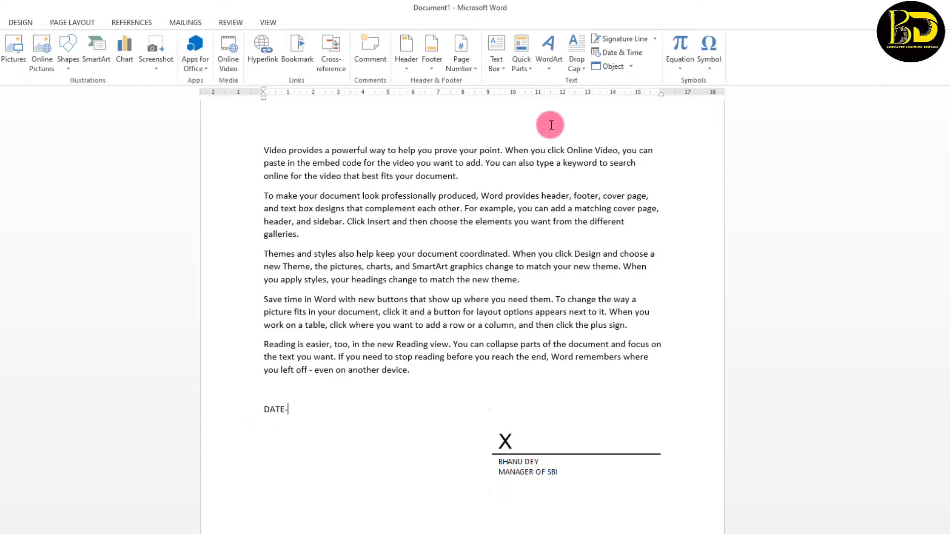
# Insert today's date as 'Monday, December 5, 2022' right after the DATE- label
pyautogui.click(621, 52)
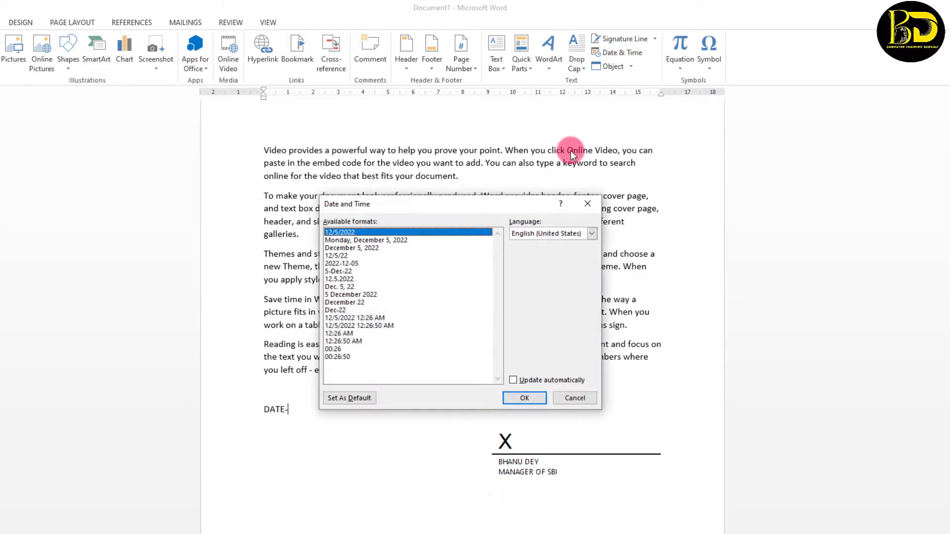
pyautogui.click(590, 204)
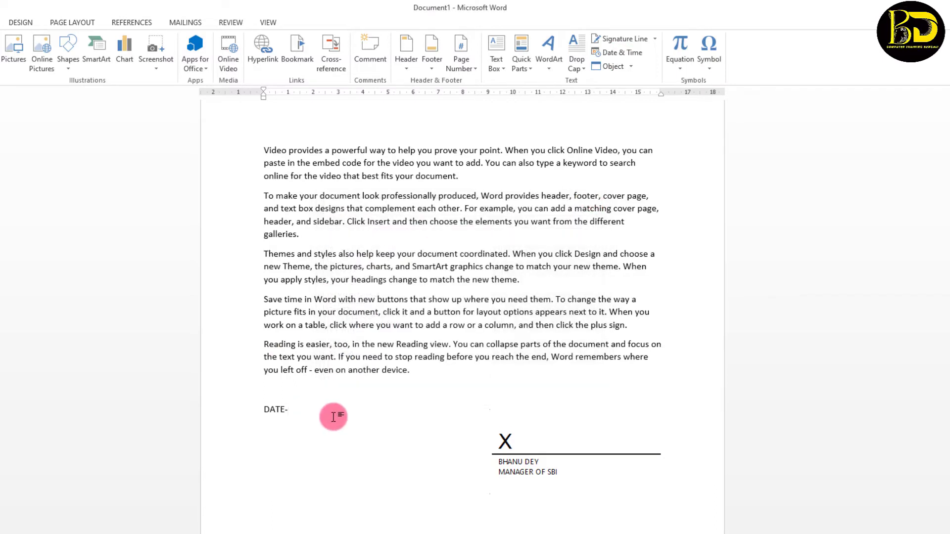
pyautogui.click(294, 410)
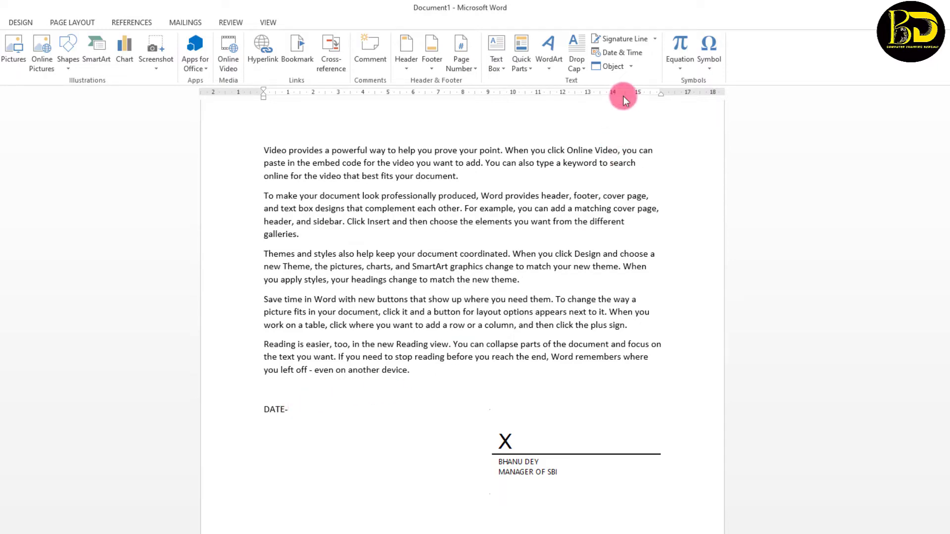
pyautogui.click(633, 54)
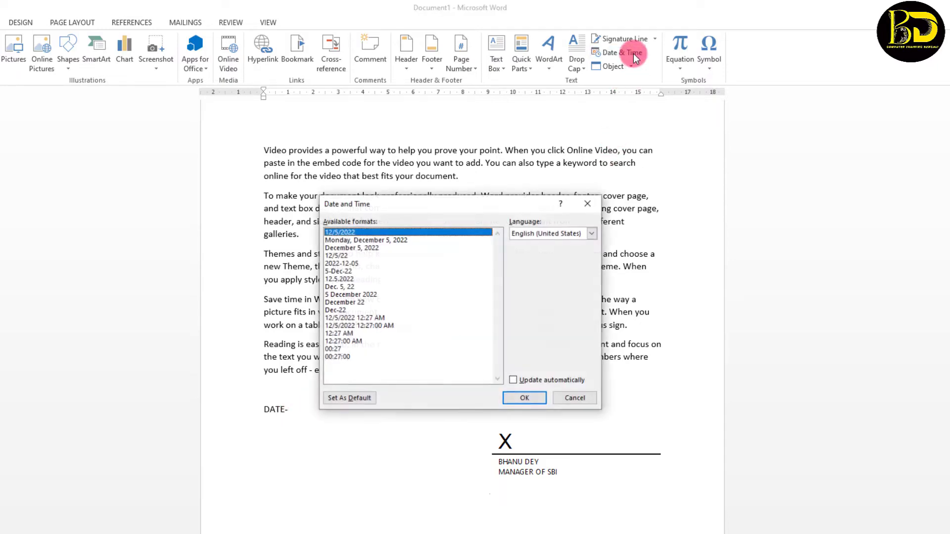
pyautogui.click(342, 233)
pyautogui.moveTo(345, 244); pyautogui.dragTo(345, 301)
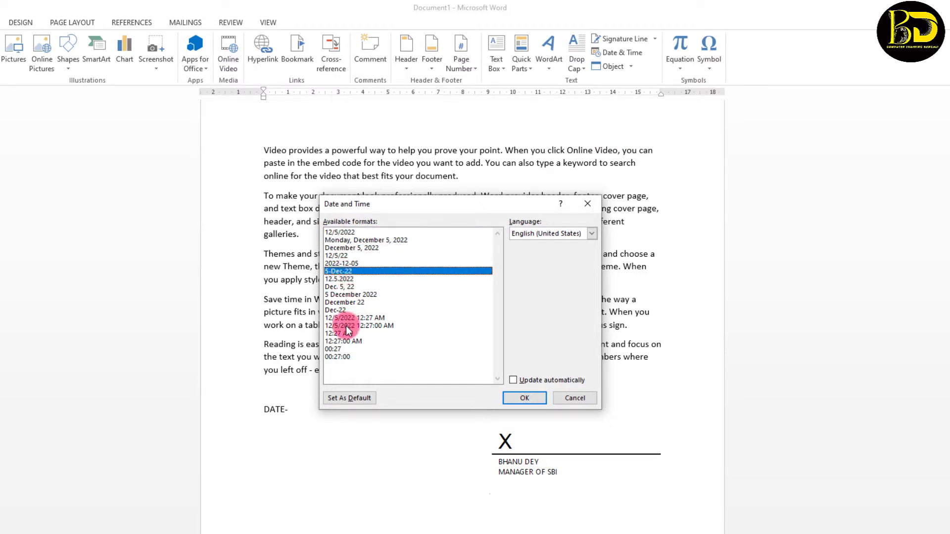
pyautogui.click(351, 241)
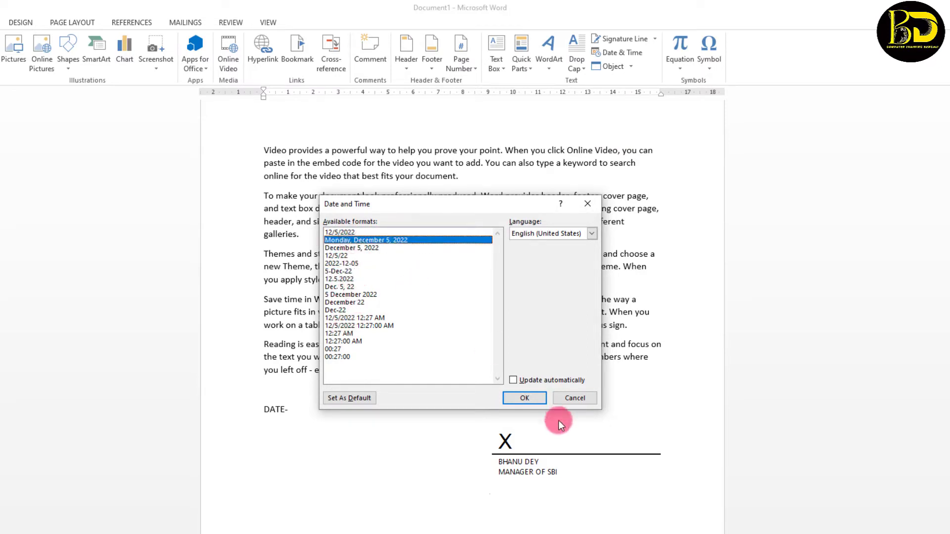
pyautogui.click(525, 399)
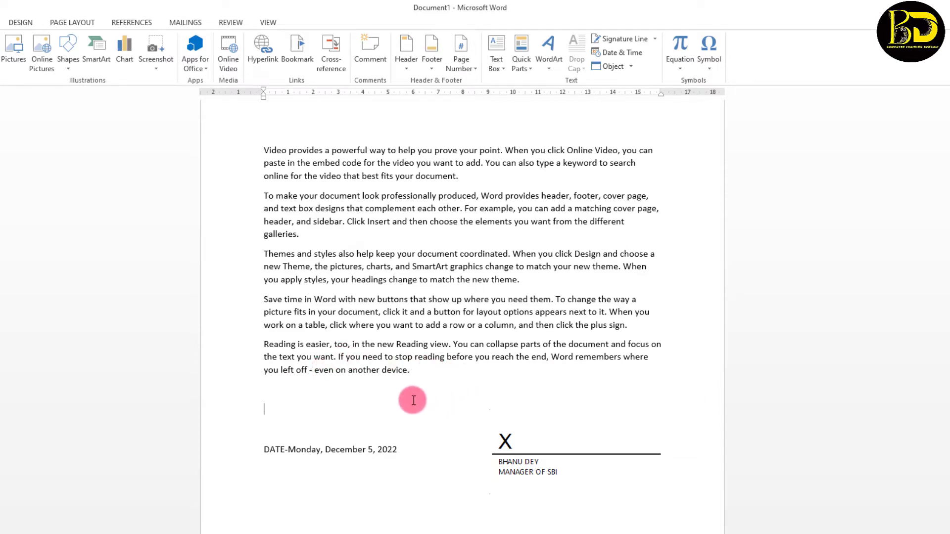
# Insert a new Microsoft Excel Worksheet object from the Create New tab near the signature block
pyautogui.click(631, 67)
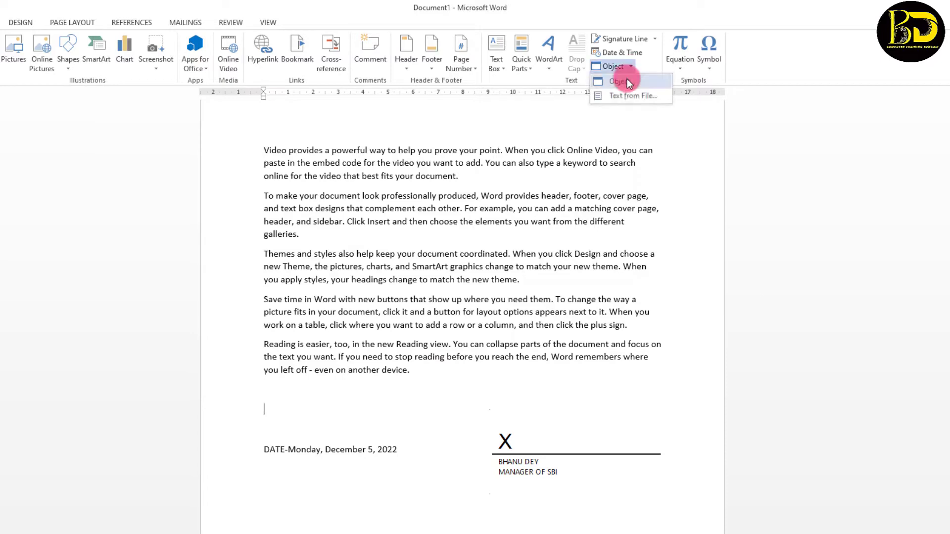
pyautogui.click(626, 81)
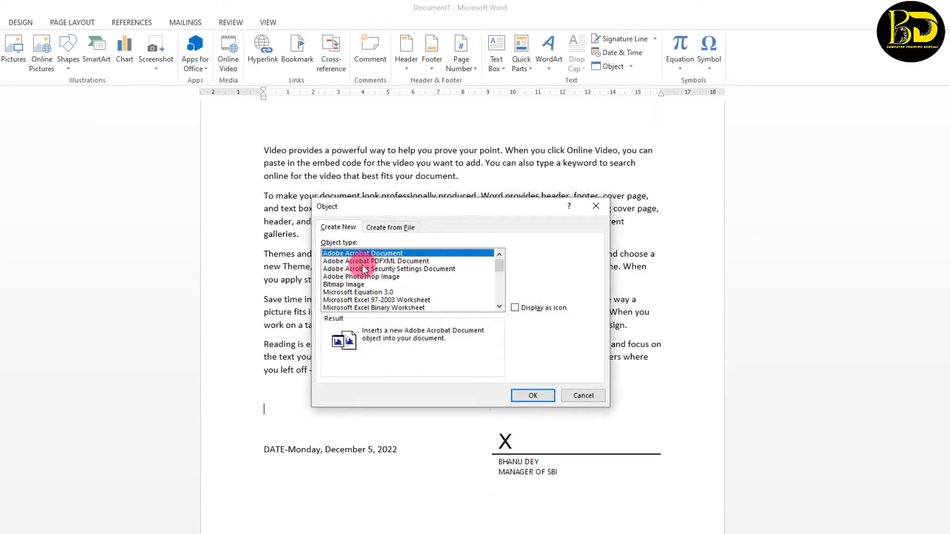
pyautogui.click(383, 229)
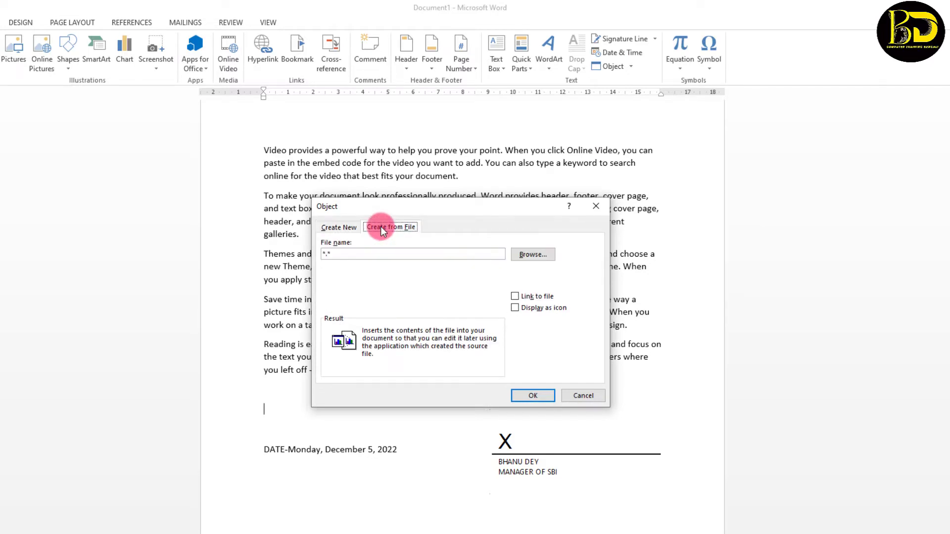
pyautogui.click(337, 227)
pyautogui.click(500, 304)
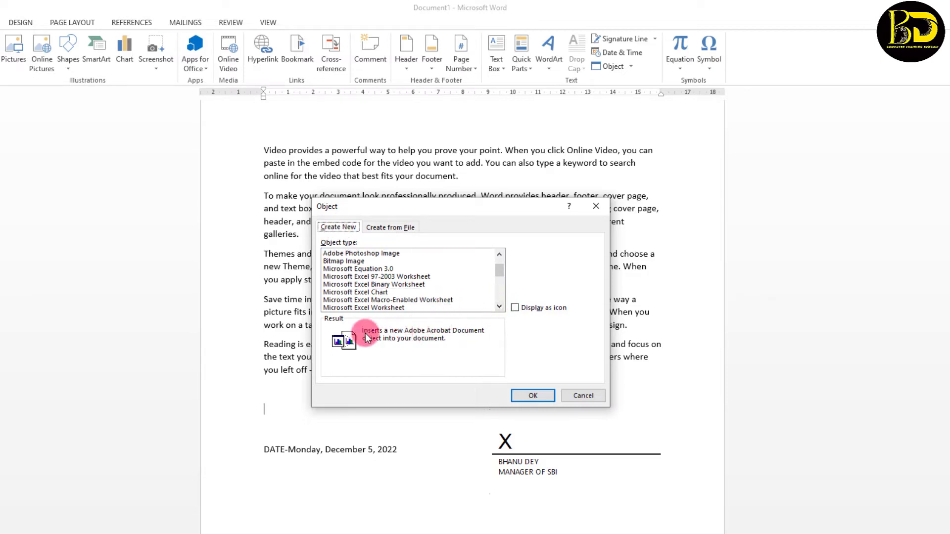
pyautogui.click(325, 308)
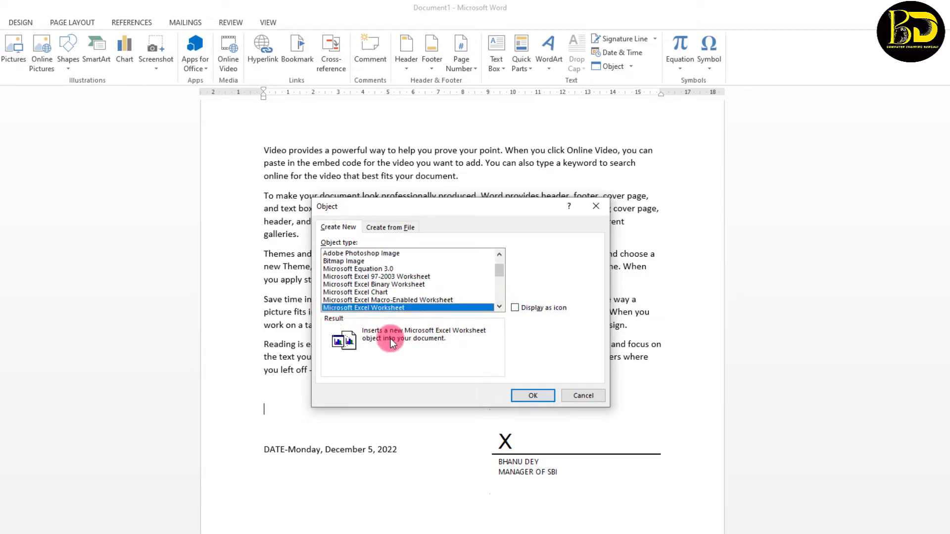
pyautogui.click(536, 397)
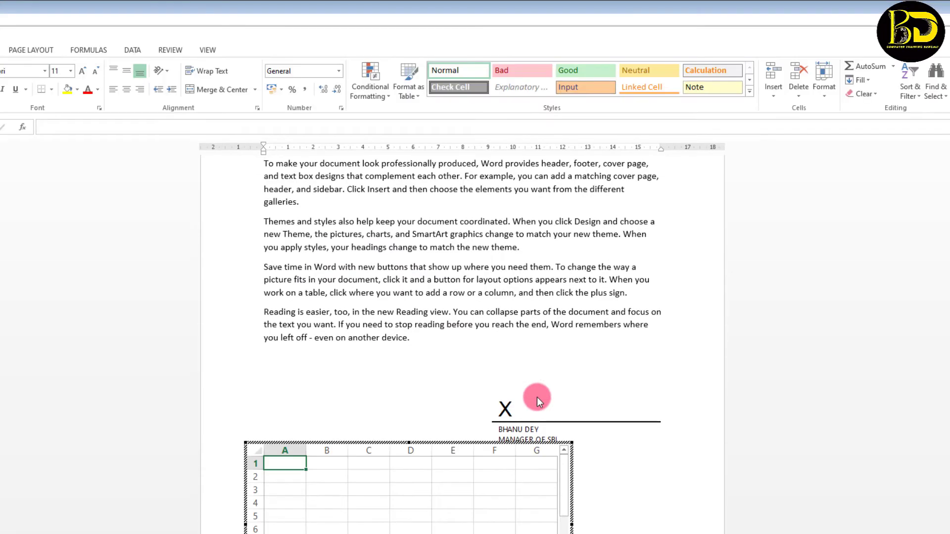
# Enter 12 in A1, 12 in A2 and =SUM(A1:A2) in A3 of the embedded worksheet
pyautogui.scroll(-3, 327, 463)
pyautogui.scroll(3, 307, 480)
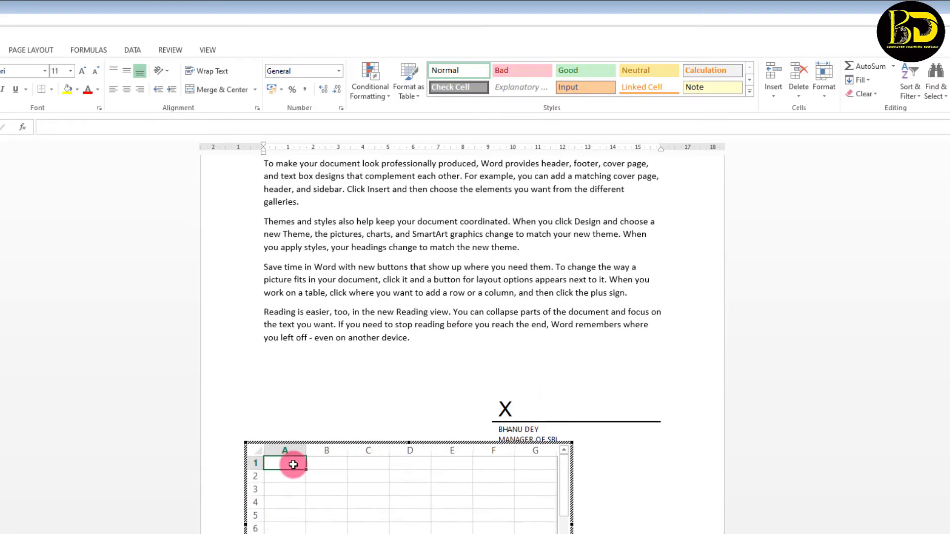
pyautogui.write('12')
pyautogui.press('Return')
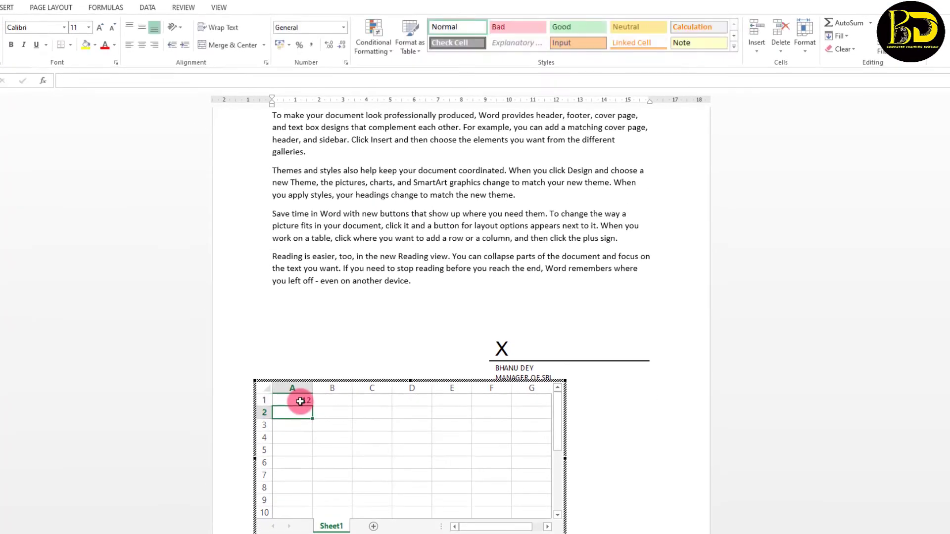
pyautogui.write('12')
pyautogui.press('Return')
pyautogui.write('=SUM(A1:A2)')
pyautogui.press('Return')
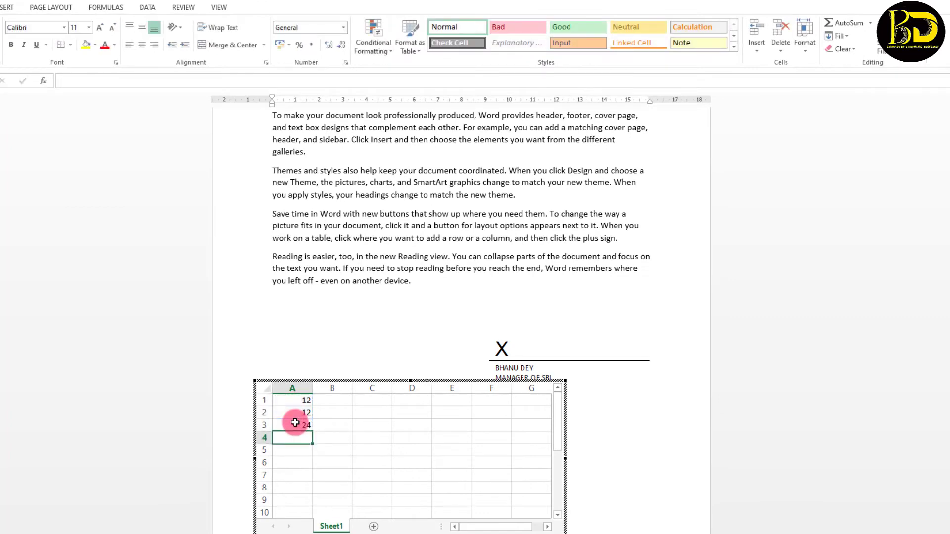
pyautogui.click(628, 406)
# Move the worksheet up under the last paragraph and open the File Info page
pyautogui.scroll(-3, 461, 475)
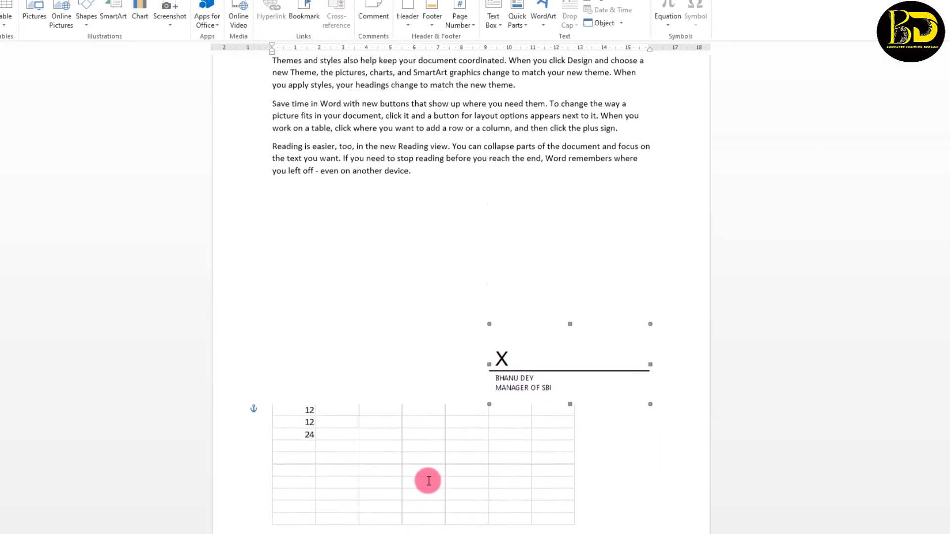
pyautogui.click(404, 417)
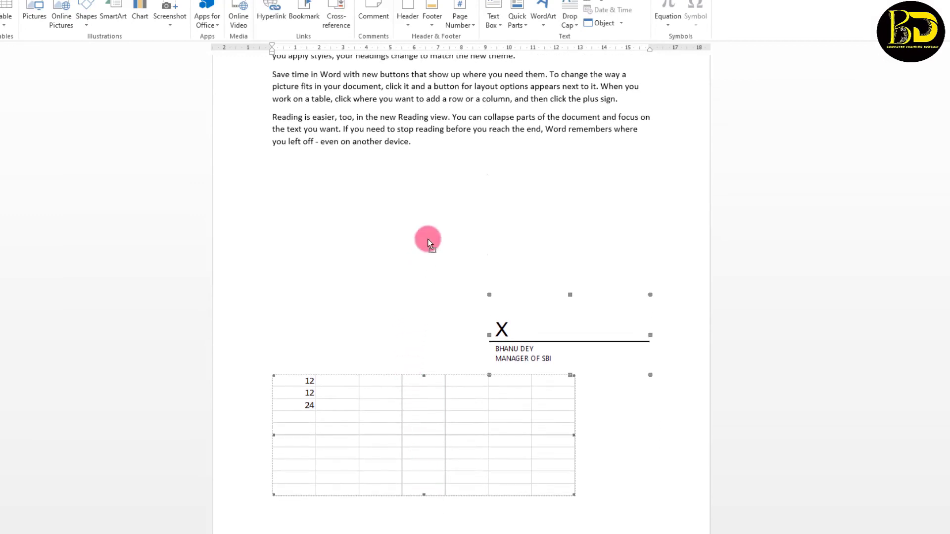
pyautogui.moveTo(446, 158); pyautogui.dragTo(446, 157)
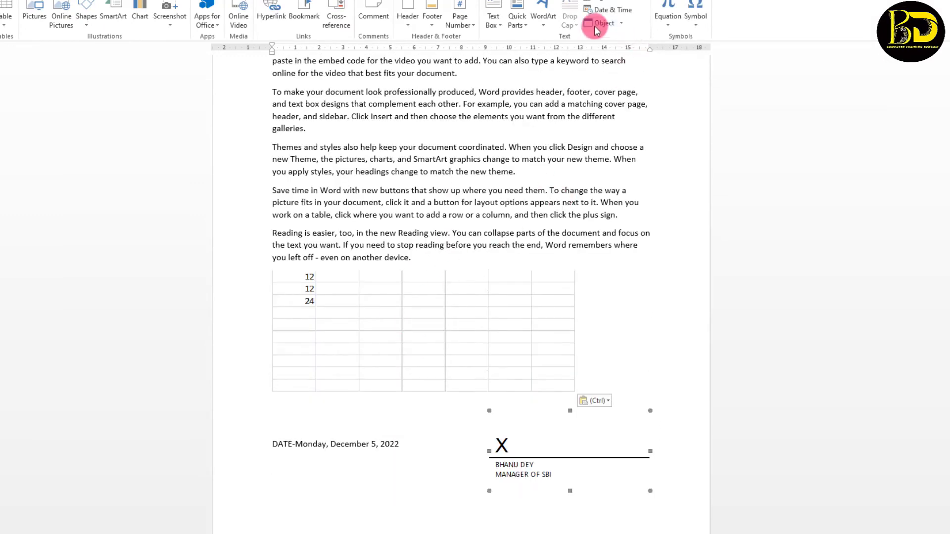
pyautogui.click(605, 24)
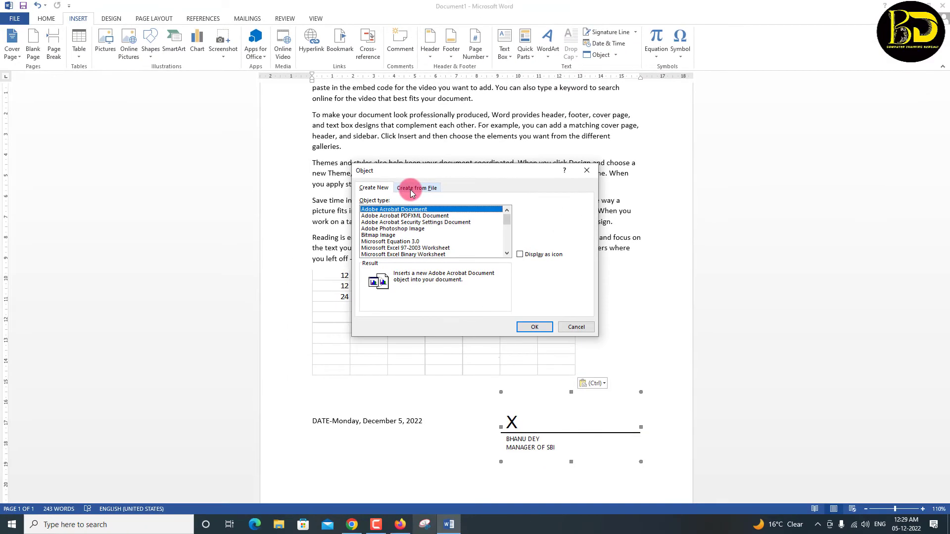
pyautogui.click(587, 170)
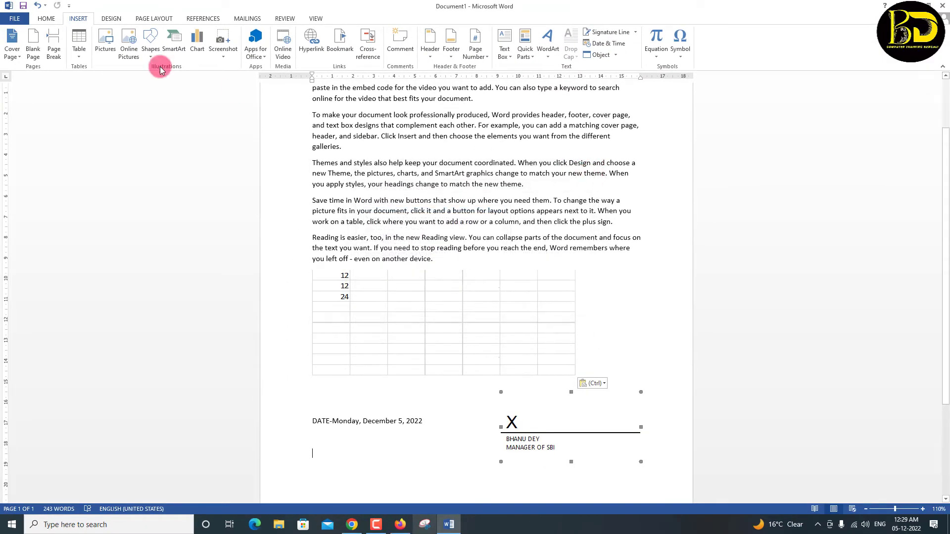
pyautogui.click(19, 22)
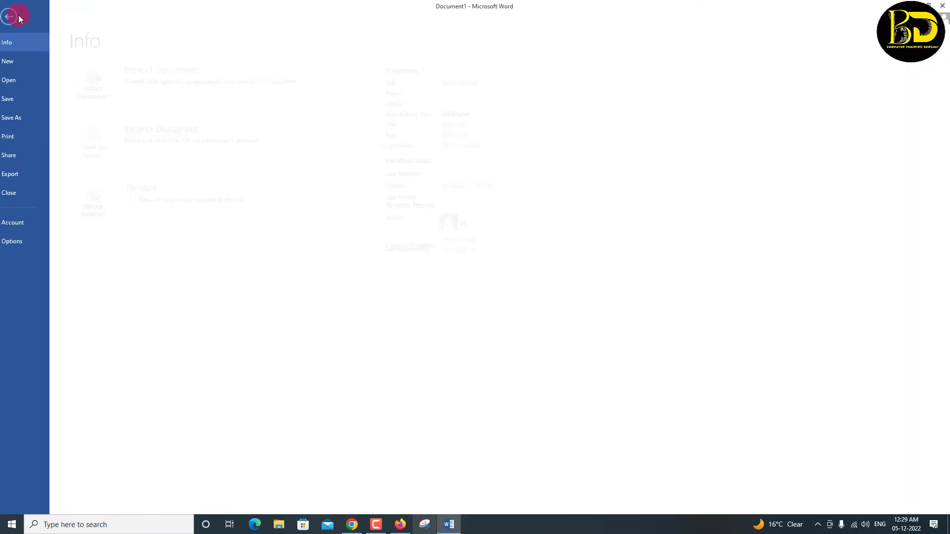
# Save the document to the Desktop as 'DEMO' and show the desktop
pyautogui.click(22, 100)
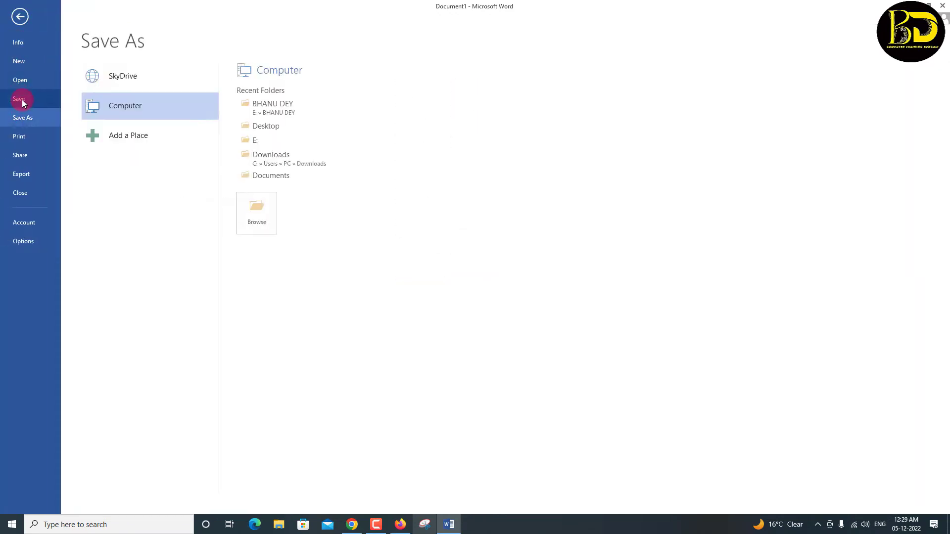
pyautogui.click(266, 125)
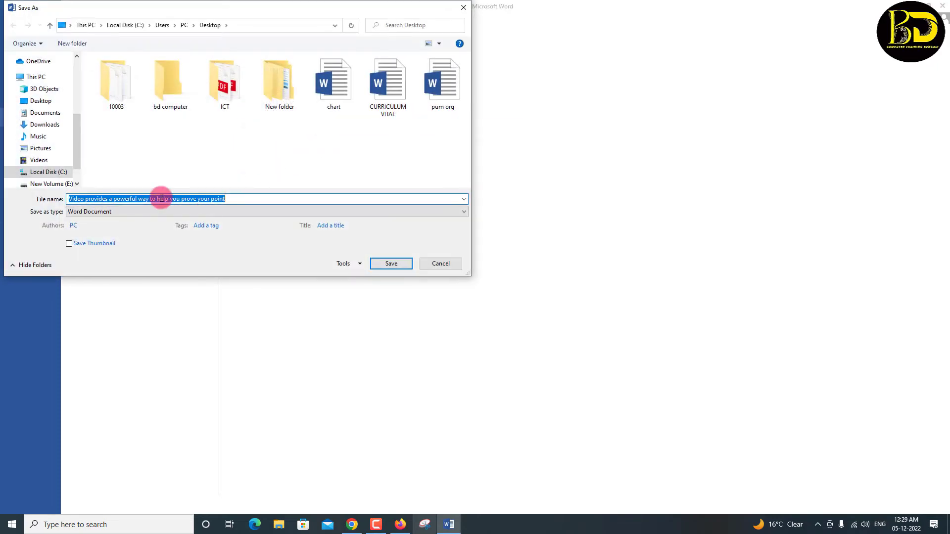
pyautogui.write('DE')
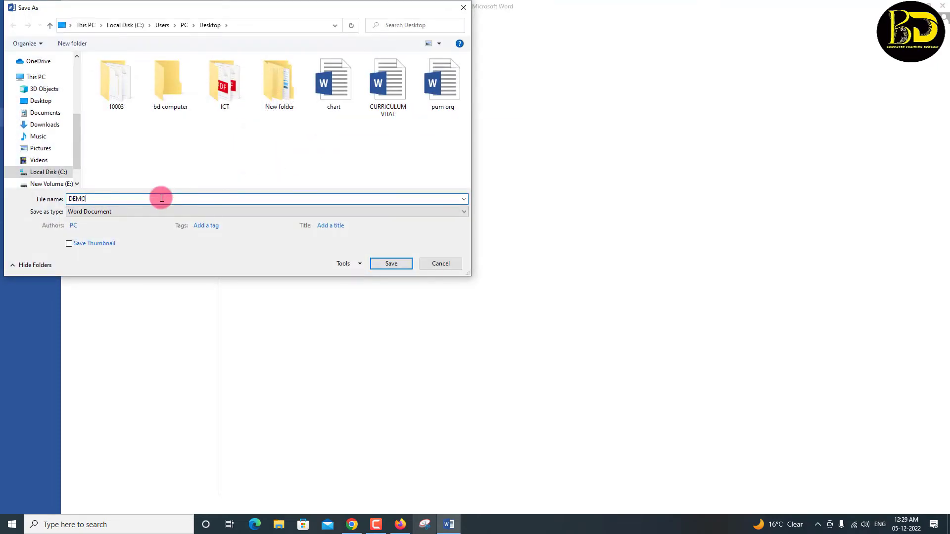
pyautogui.write('MO')
pyautogui.click(391, 263)
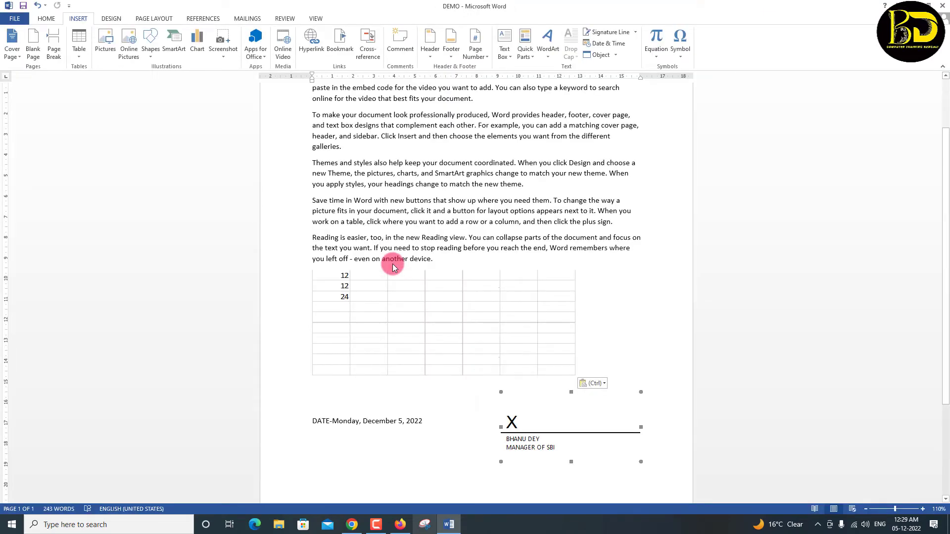
pyautogui.press('super+d')
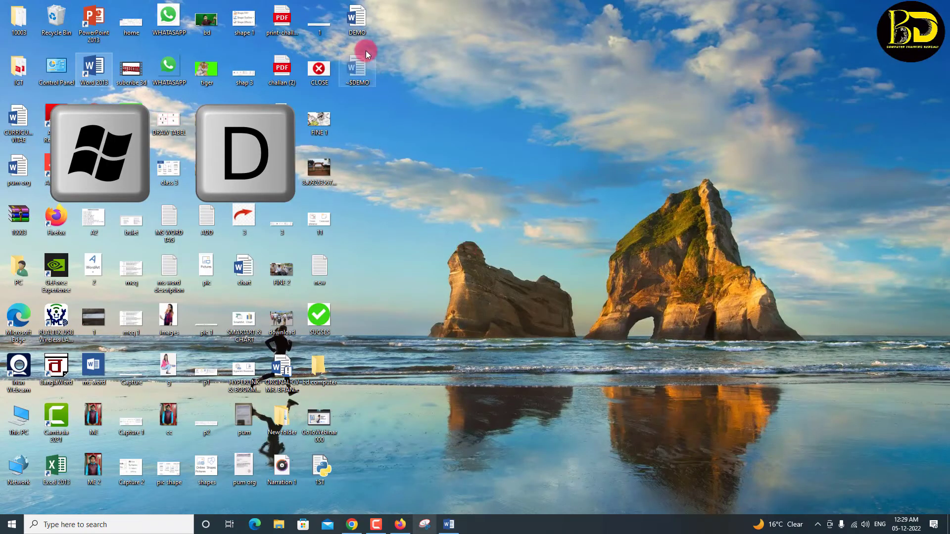
# Open the saved DEMO file from the desktop to check it, then close Word
pyautogui.click(356, 22)
pyautogui.doubleClick(357, 23)
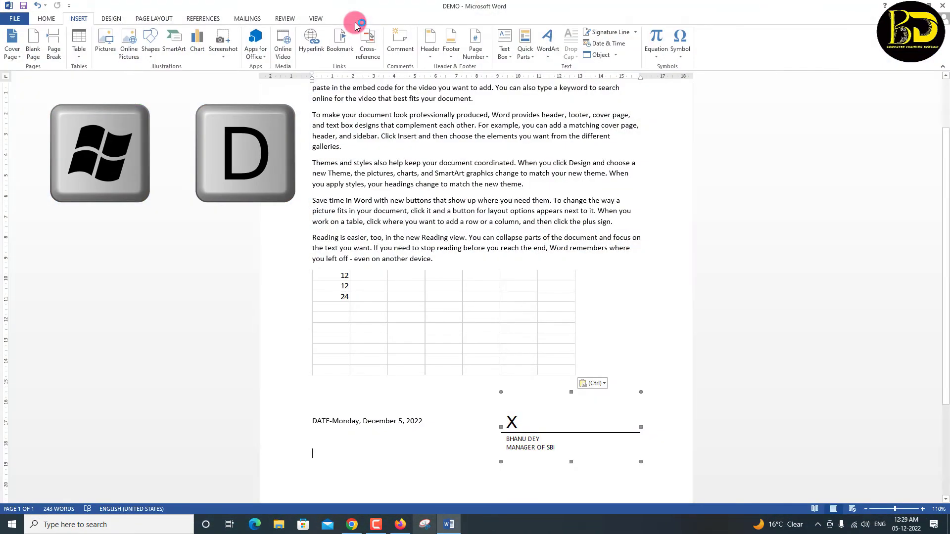
pyautogui.scroll(1, 431, 255)
pyautogui.scroll(-1, 432, 260)
pyautogui.scroll(-3, 432, 261)
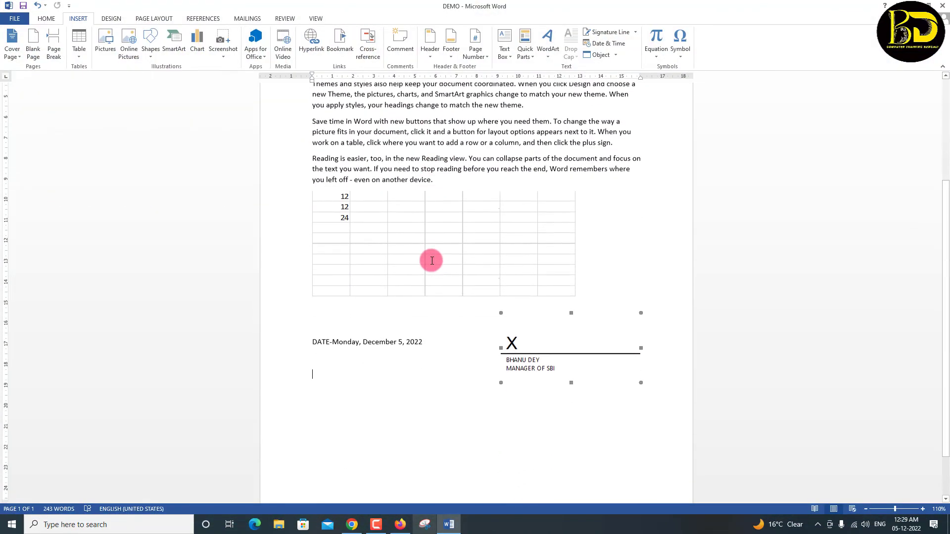
pyautogui.click(942, 5)
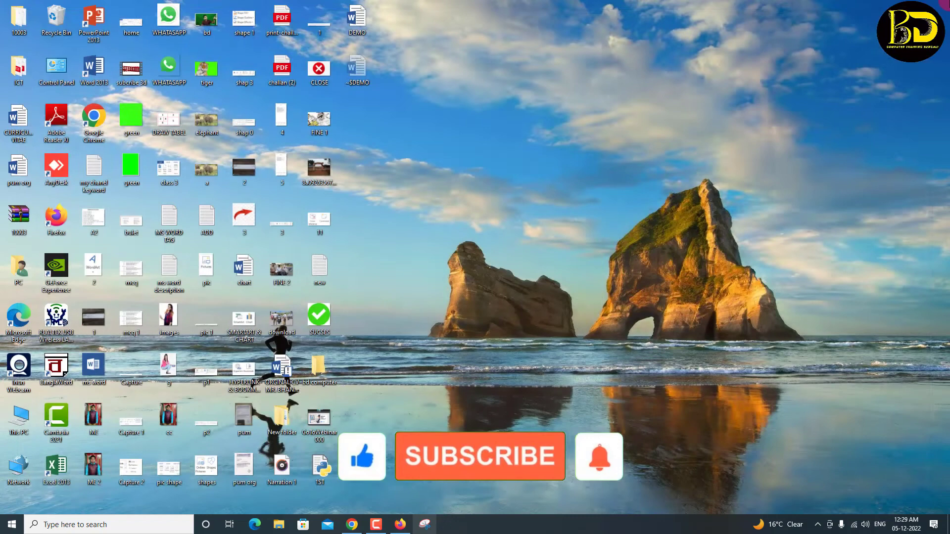
# Refresh the desktop and launch Word 2013 from its desktop icon
pyautogui.rightClick(543, 29)
pyautogui.click(569, 58)
pyautogui.doubleClick(99, 74)
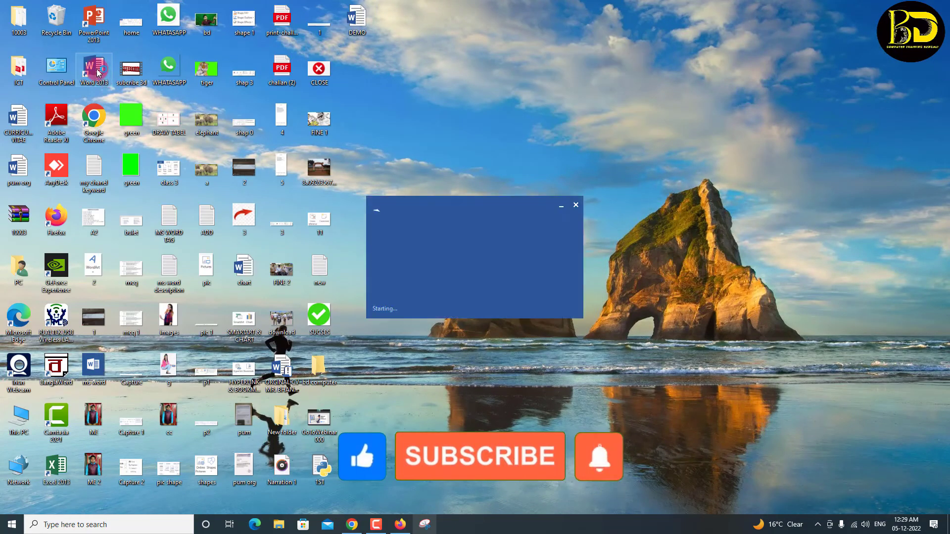
# Create a blank document and generate one sample paragraph with =RAND(1)
pyautogui.click(220, 117)
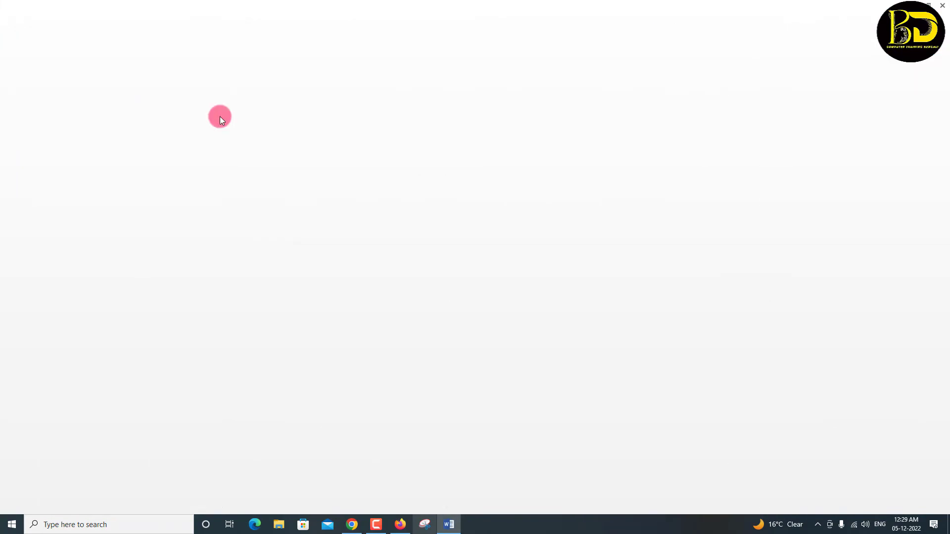
pyautogui.write('=')
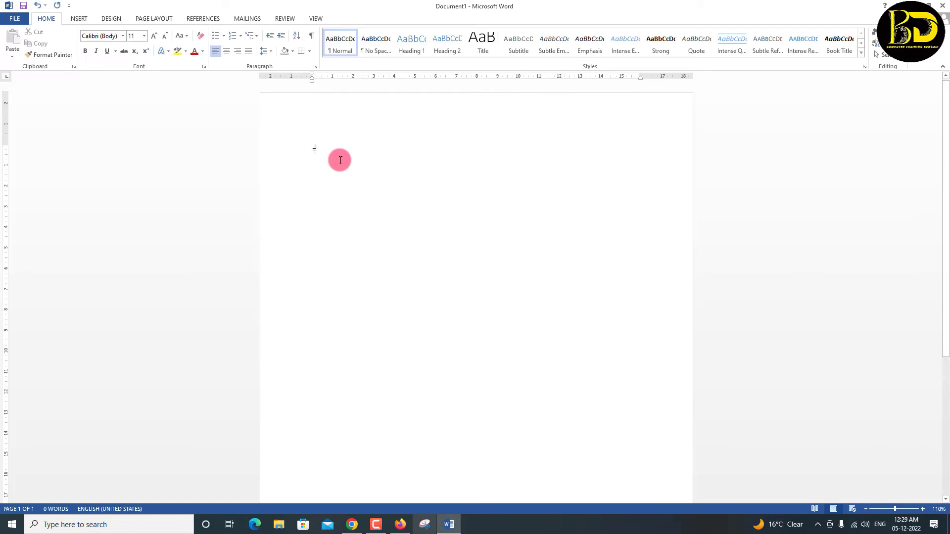
pyautogui.write('RAND')
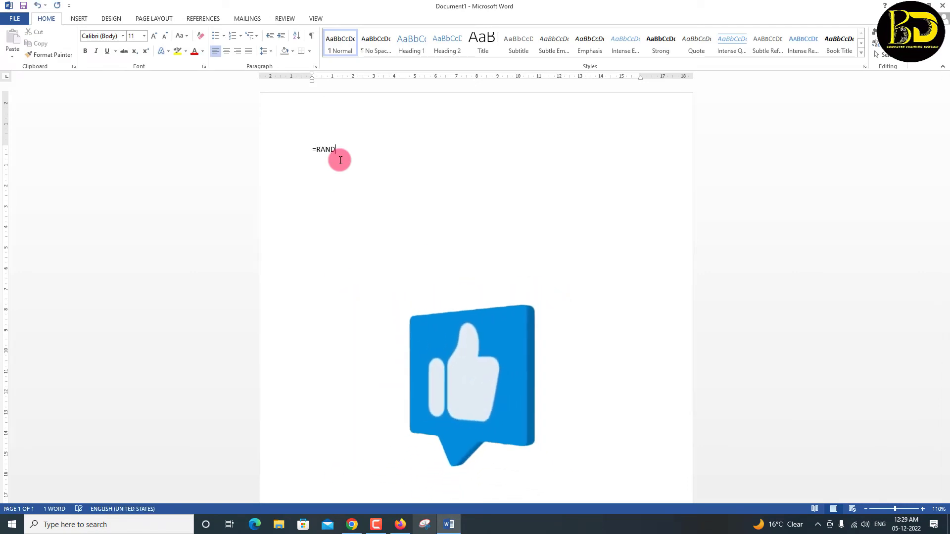
pyautogui.write('(1)')
pyautogui.press('Return')
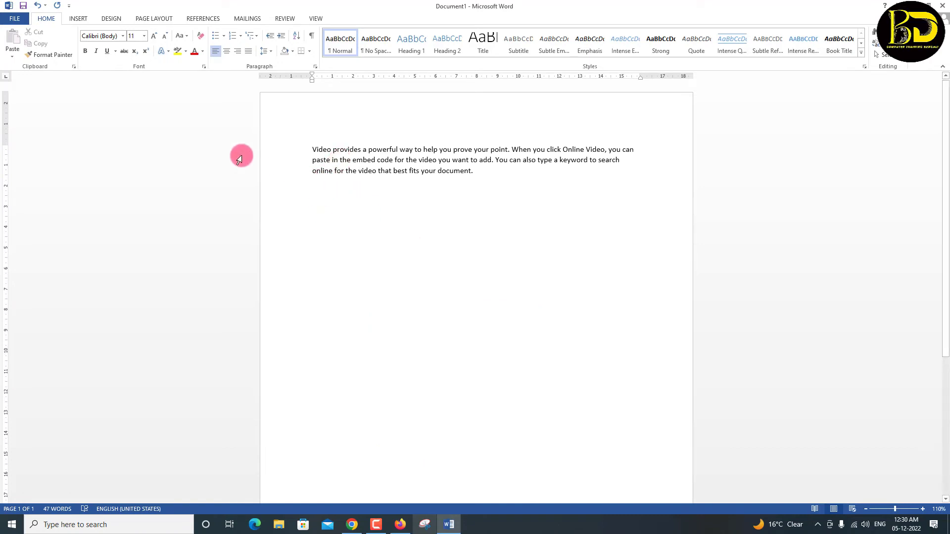
# Embed Desktop\DEMO.docx as an object created from file below the sample paragraph
pyautogui.click(79, 18)
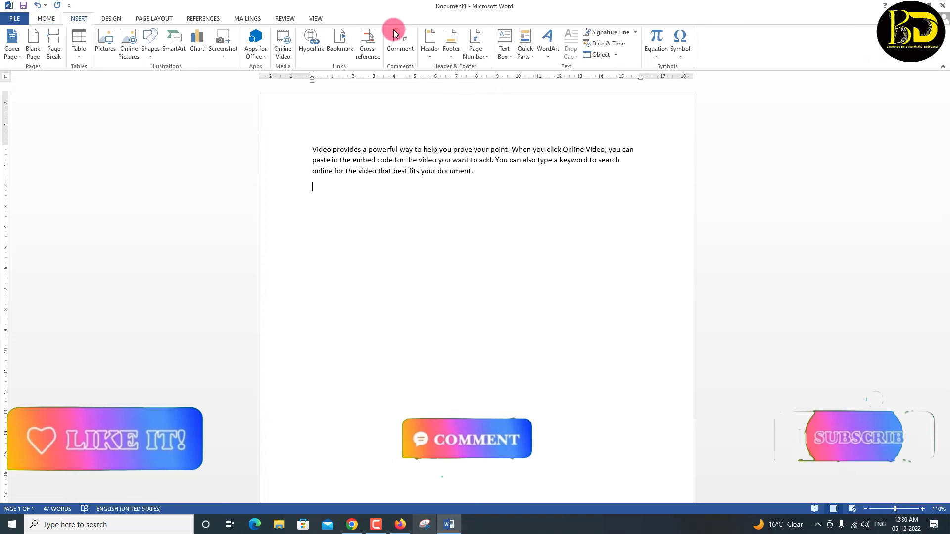
pyautogui.click(600, 54)
pyautogui.click(416, 187)
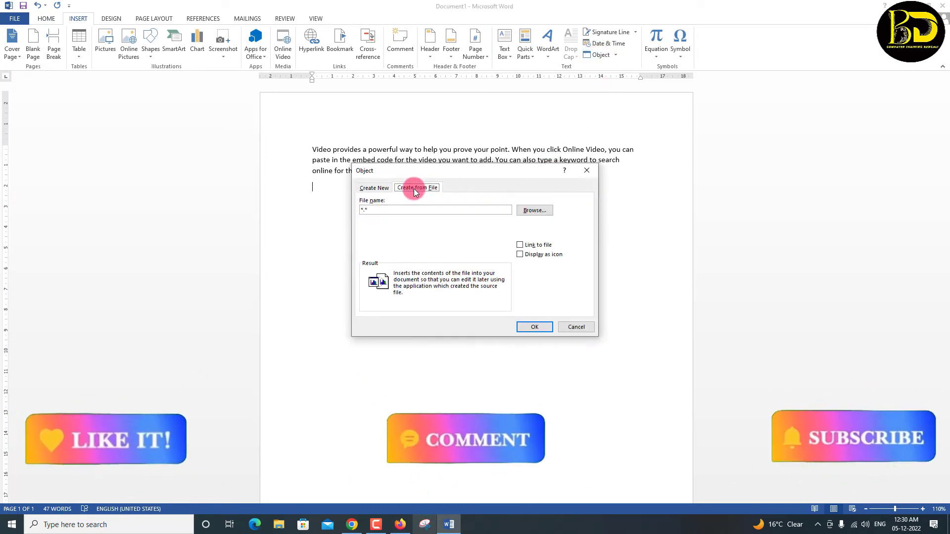
pyautogui.click(527, 212)
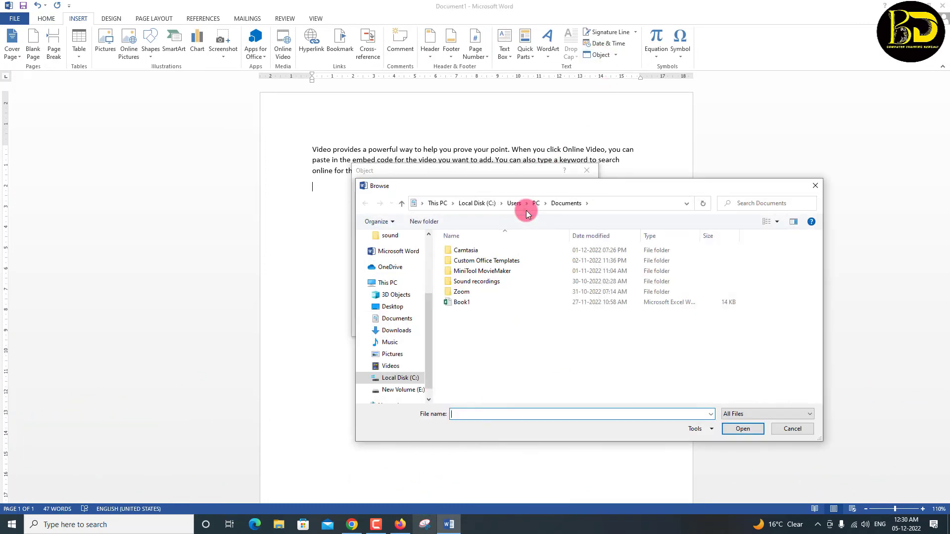
pyautogui.moveTo(427, 320); pyautogui.dragTo(432, 246)
pyautogui.click(394, 255)
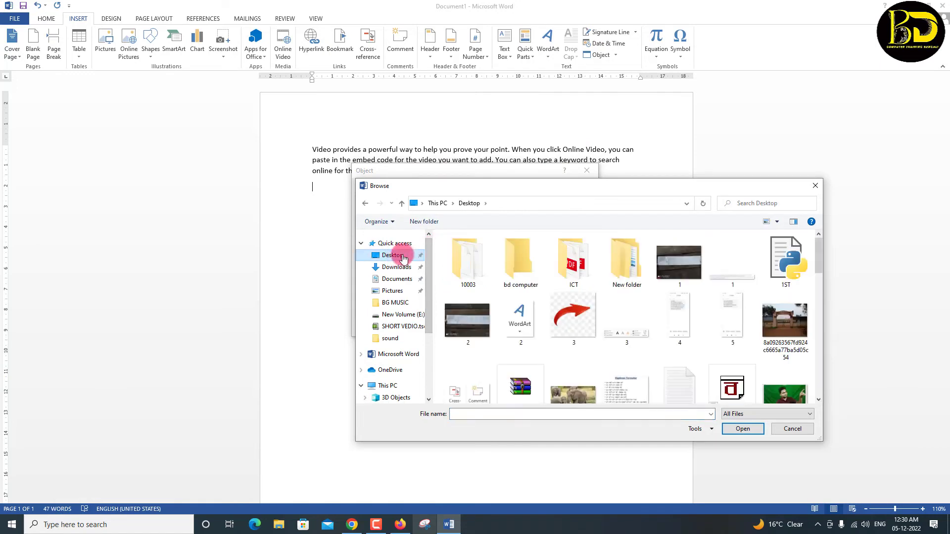
pyautogui.moveTo(818, 252); pyautogui.dragTo(812, 289)
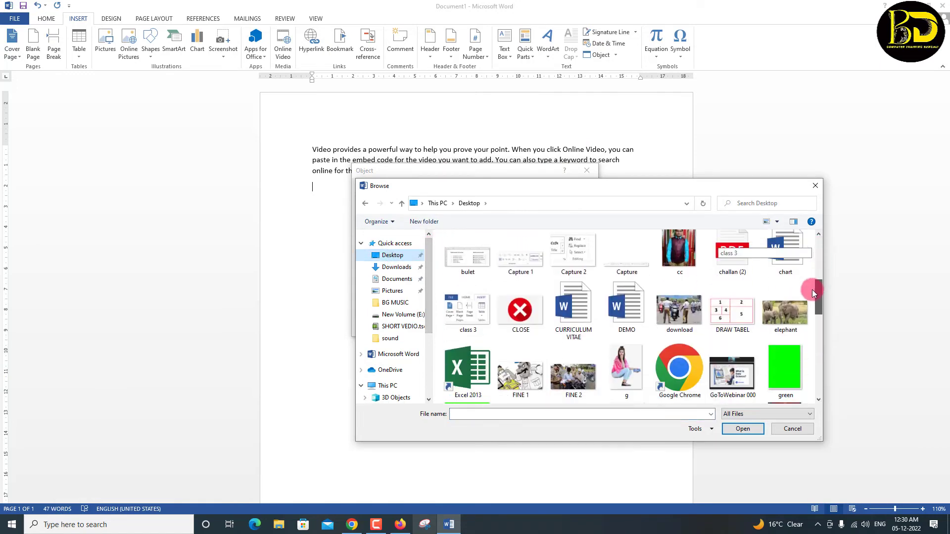
pyautogui.click(640, 313)
pyautogui.click(742, 429)
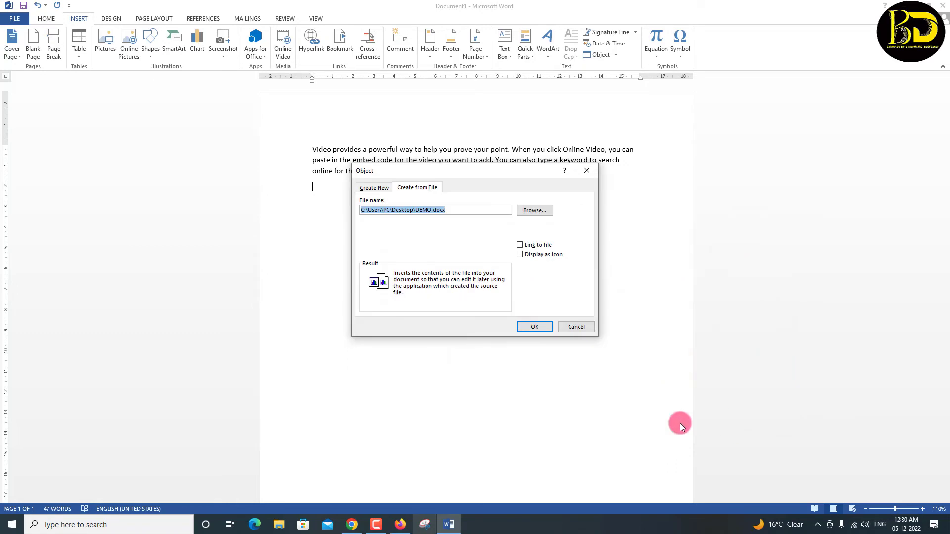
pyautogui.click(533, 327)
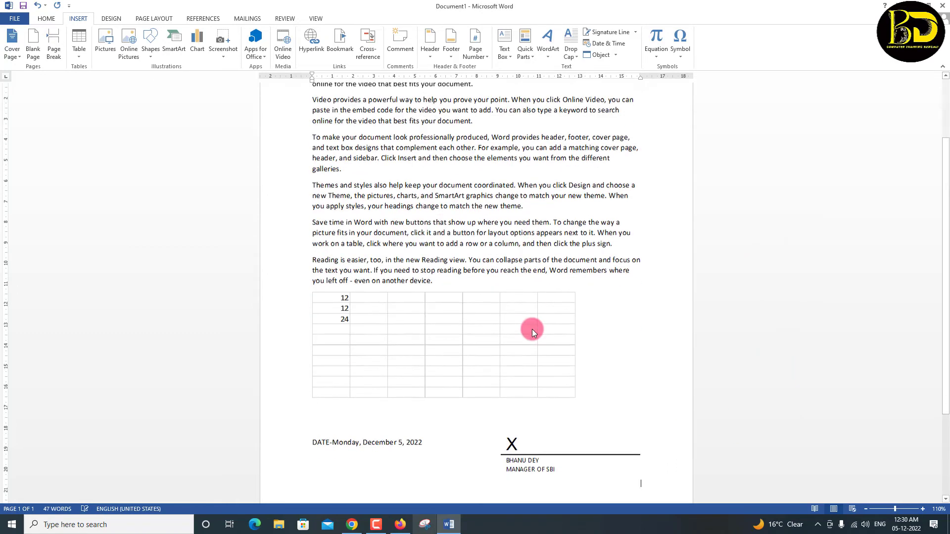
pyautogui.scroll(3, 312, 372)
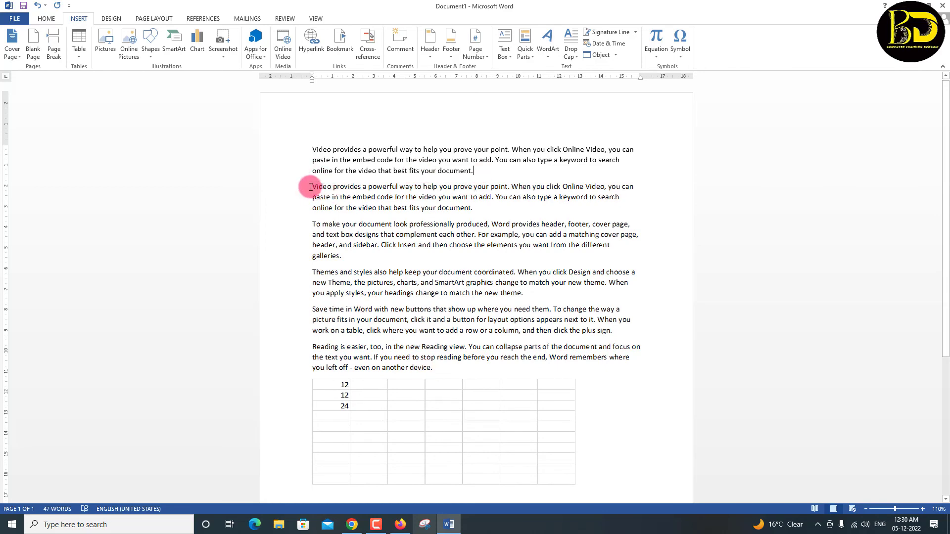
pyautogui.scroll(-4, 513, 406)
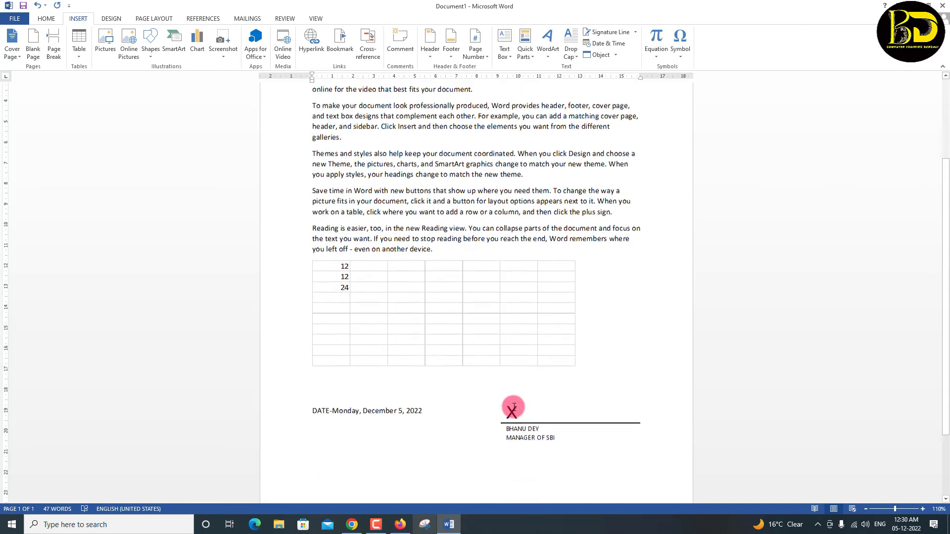
pyautogui.scroll(4, 514, 407)
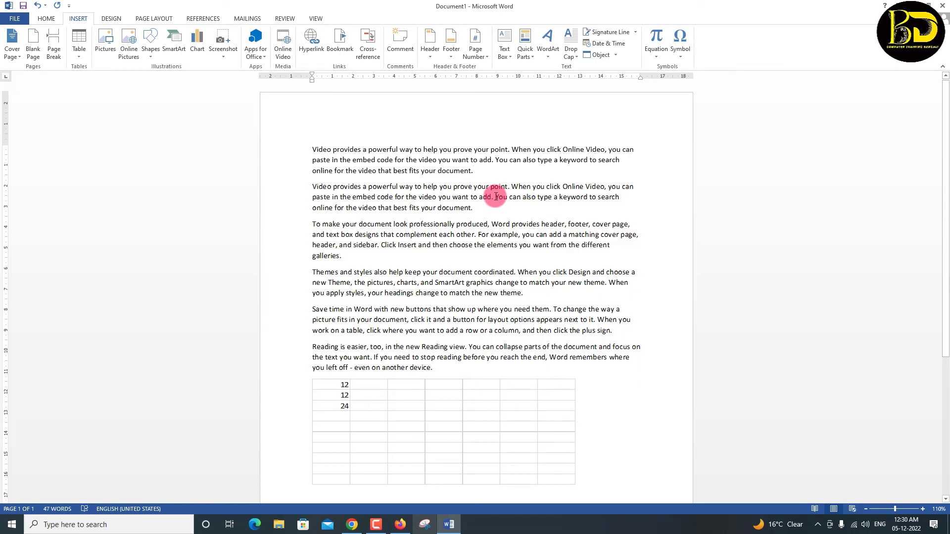
pyautogui.click(113, 25)
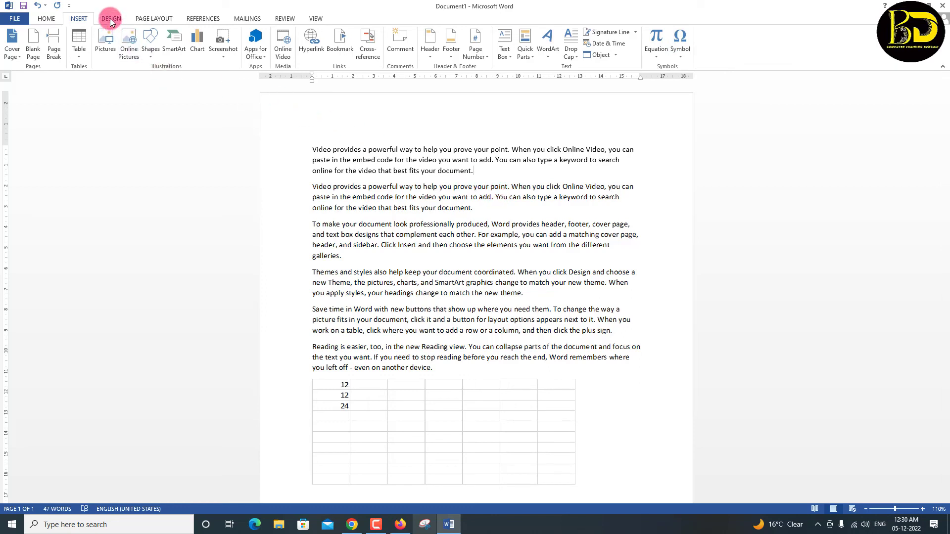
pyautogui.click(84, 22)
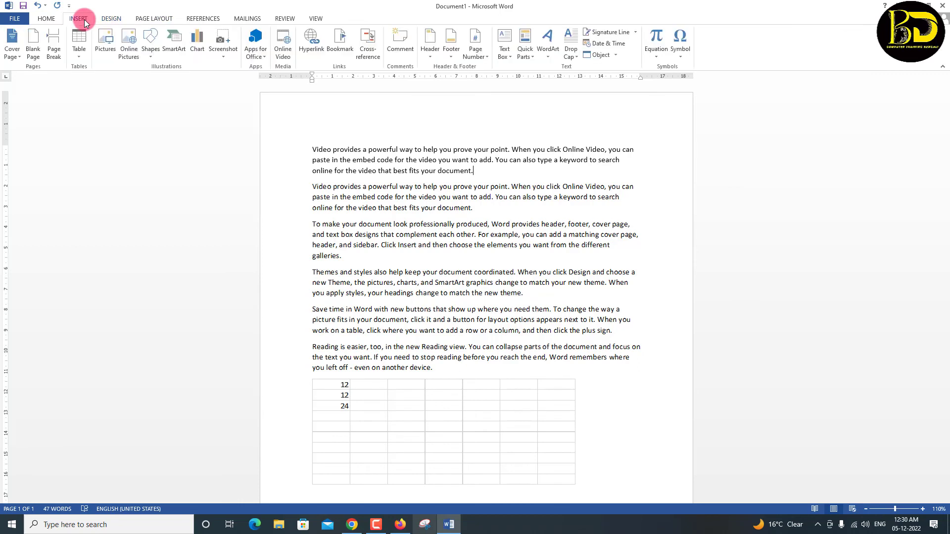
pyautogui.click(491, 232)
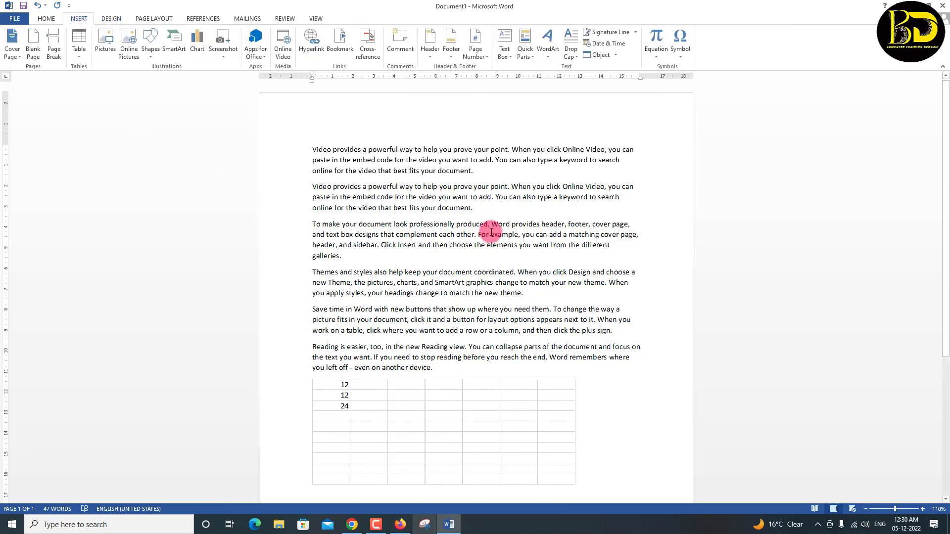
pyautogui.click(48, 19)
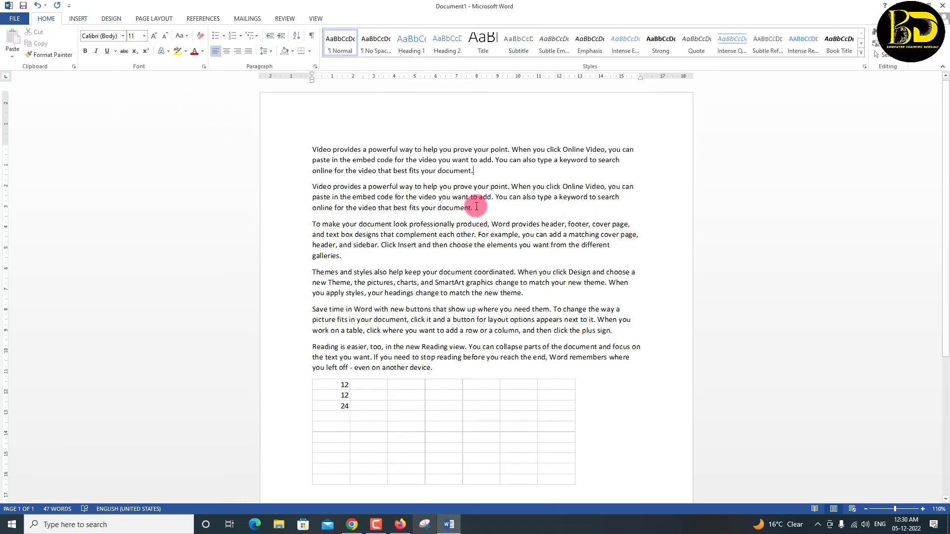